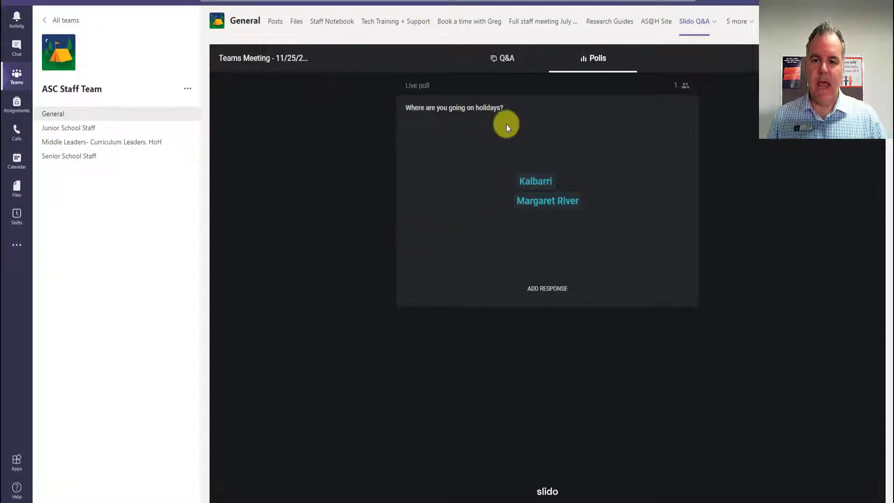
- Add the response "City" to the live poll "Where are you going on holidays?" and send it
{"action": "left_click", "coordinate": [557, 289]}
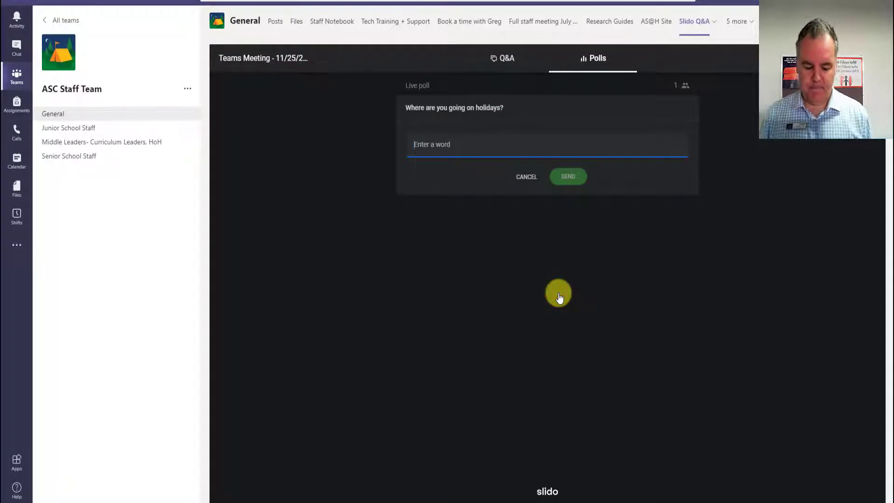
{"action": "type", "text": "City"}
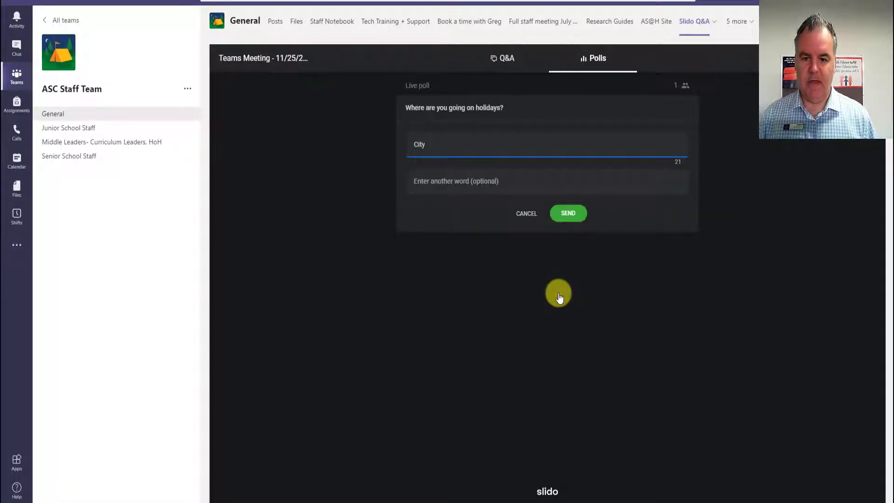
{"action": "left_click", "coordinate": [566, 212]}
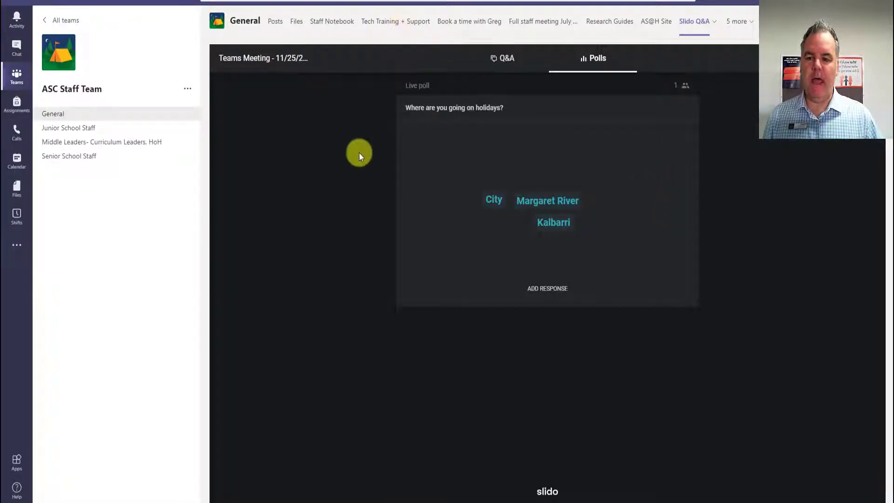
- Return to the list of all teams and search the apps for "slido" to open the Slido Q&A app's details
{"action": "left_click", "coordinate": [44, 20]}
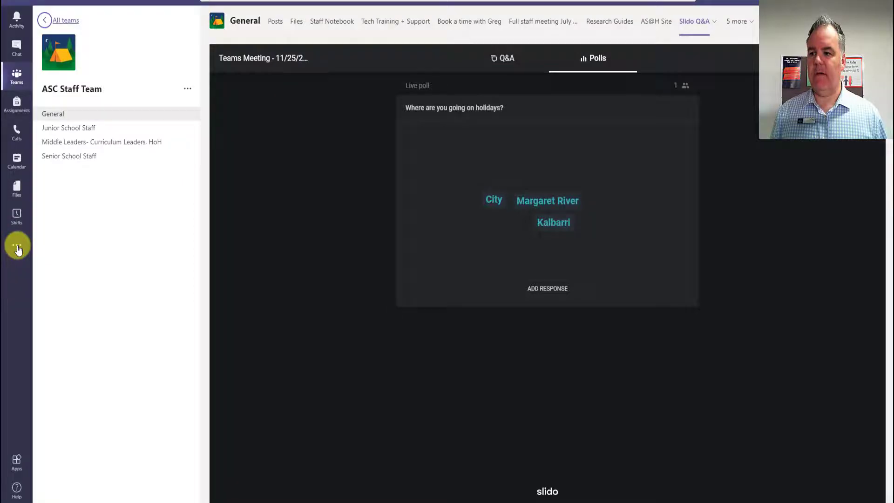
{"action": "left_click", "coordinate": [17, 247]}
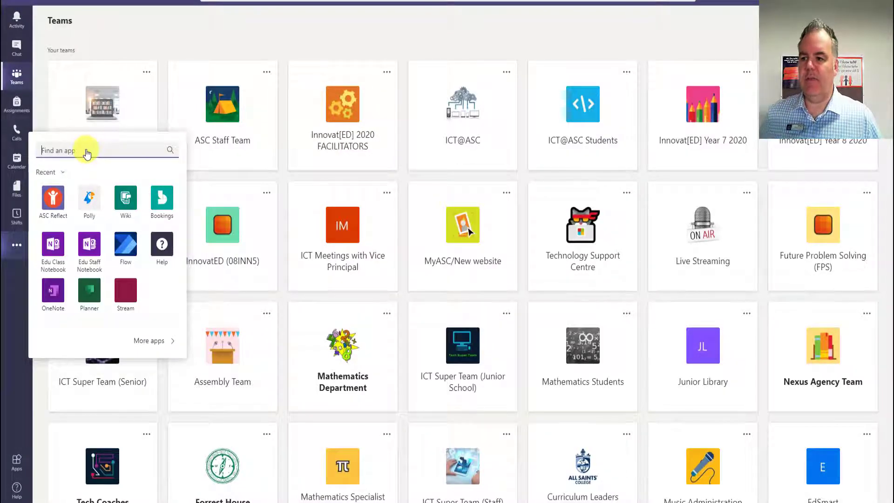
{"action": "type", "text": "slido"}
{"action": "left_click", "coordinate": [69, 178]}
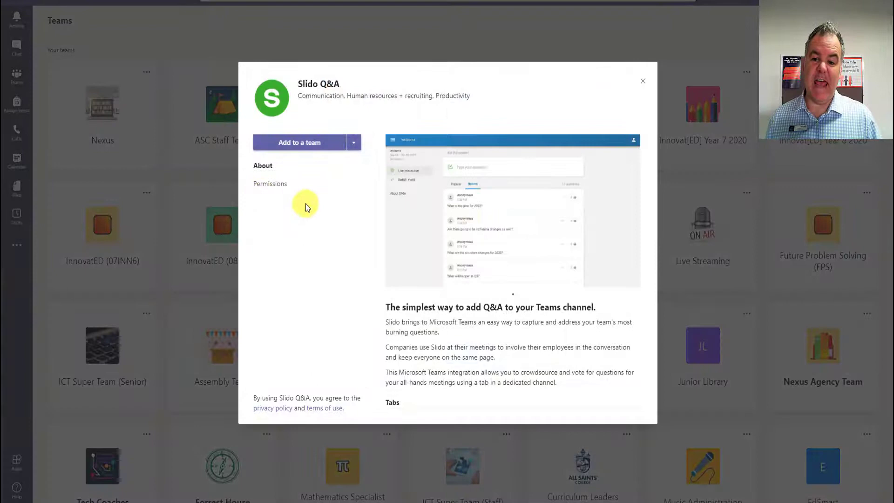
- Add Slido Q&A to the Mathematics Specialist Year 11 > General channel and start setting up its tab
{"action": "left_click", "coordinate": [299, 145]}
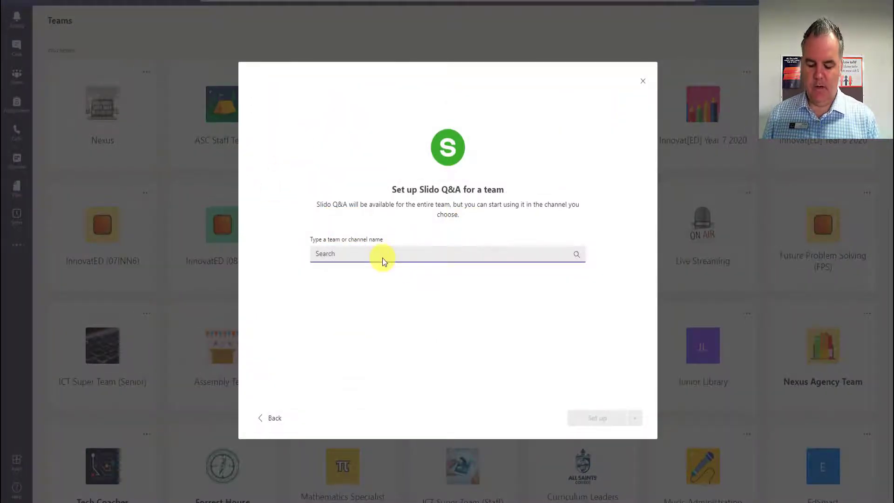
{"action": "left_click", "coordinate": [343, 252]}
{"action": "left_click", "coordinate": [369, 281]}
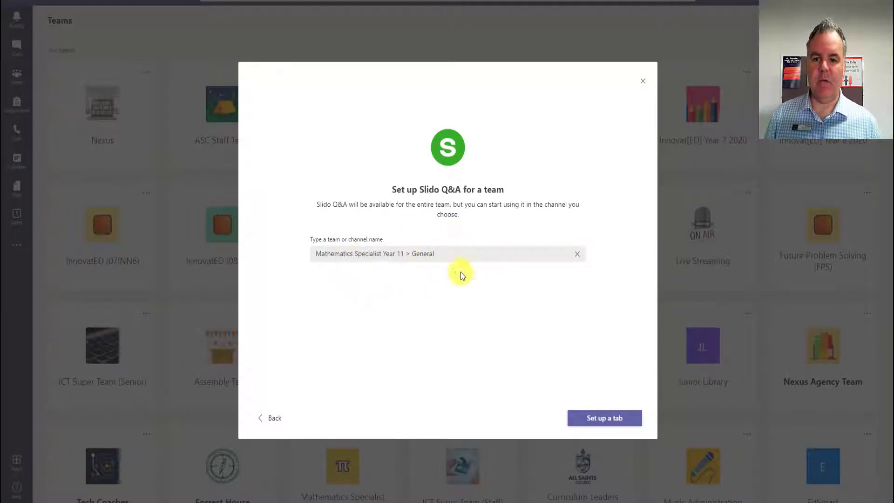
{"action": "left_click", "coordinate": [606, 418]}
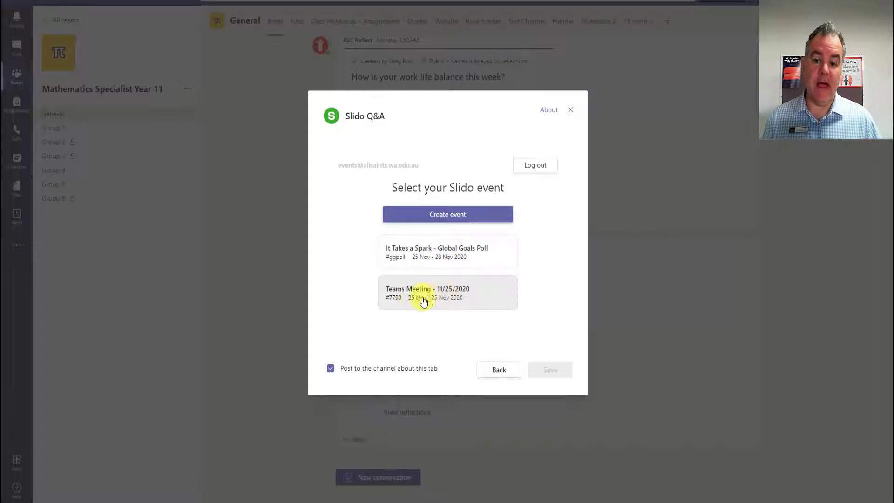
- Turn off posting to the channel, create a new Slido event for the tab and save the tab
{"action": "left_click", "coordinate": [334, 368]}
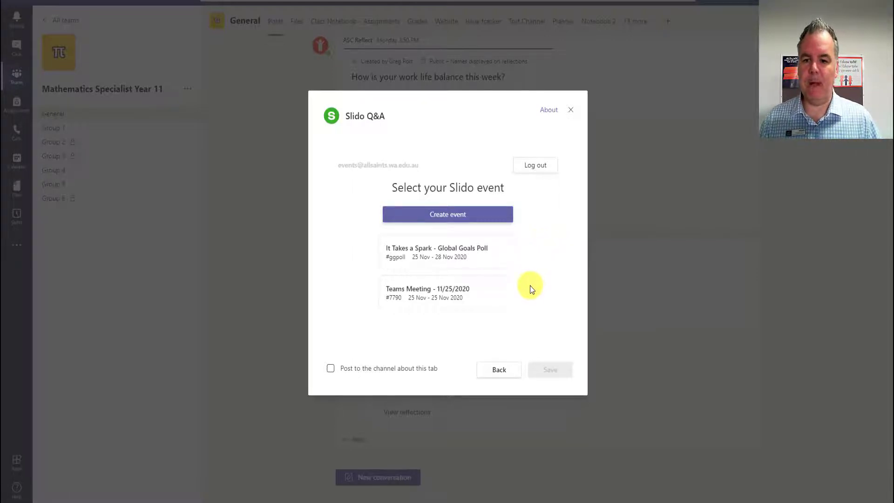
{"action": "left_click", "coordinate": [454, 218]}
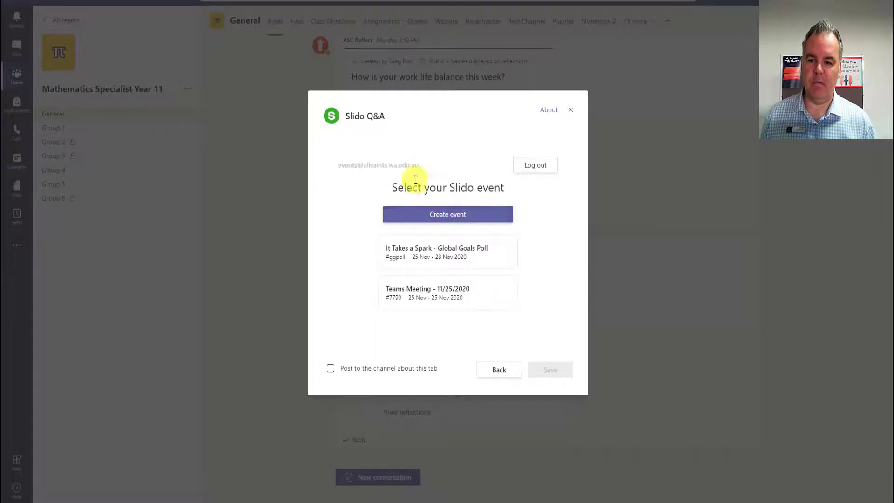
{"action": "left_click", "coordinate": [439, 285]}
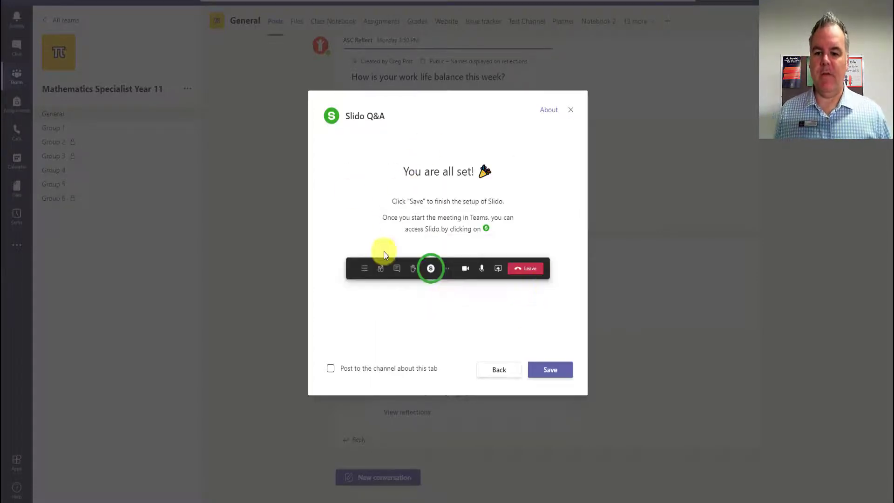
{"action": "left_click", "coordinate": [558, 372]}
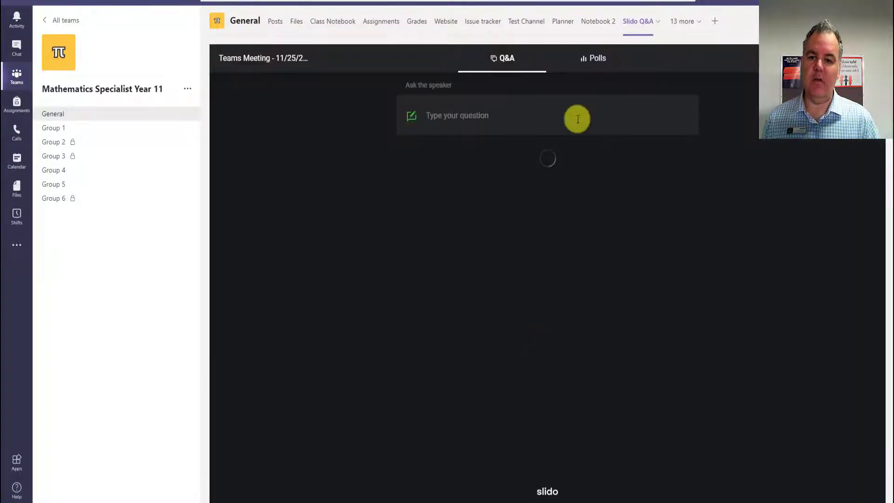
- Show the Slido tab's polls, then switch to the Slido admin site and open the Teams Meeting - 11/25/2020 event #B076
{"action": "left_click", "coordinate": [429, 117]}
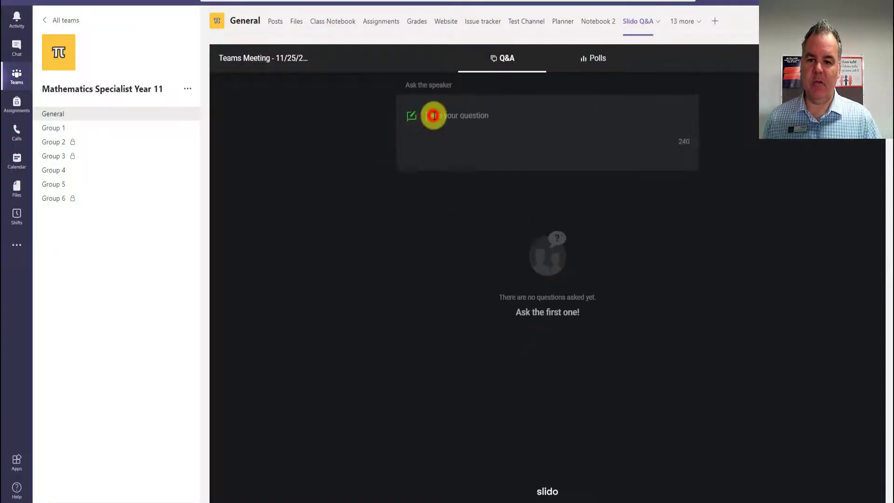
{"action": "left_click", "coordinate": [590, 56]}
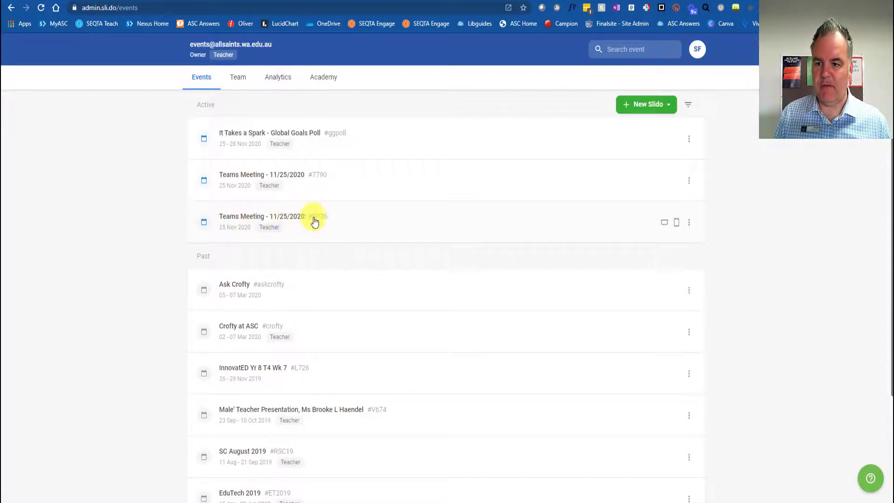
{"action": "left_click", "coordinate": [253, 219]}
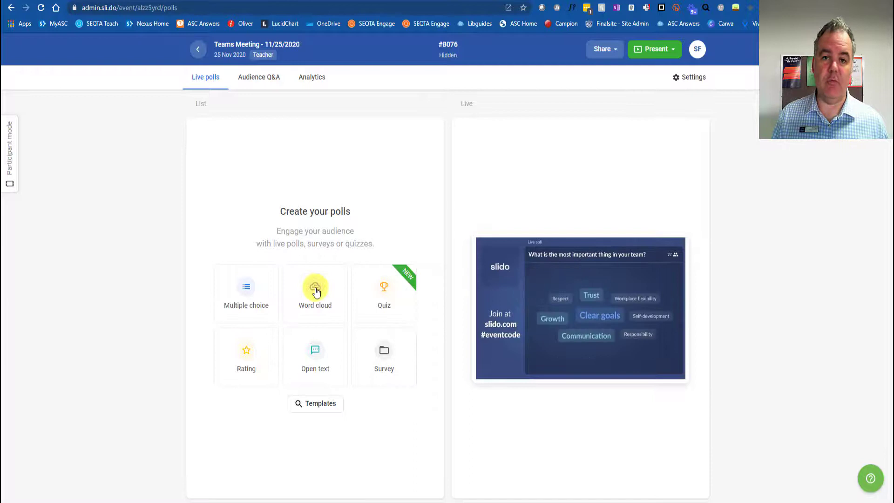
- Create a multiple-choice poll titled "Question" with the answer options "Yes" and "No"
{"action": "left_click", "coordinate": [243, 293]}
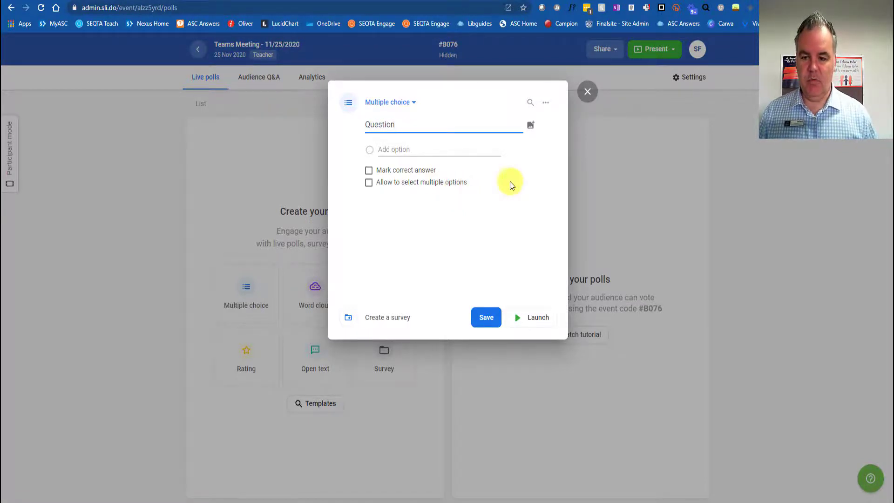
{"action": "left_click", "coordinate": [404, 150]}
{"action": "type", "text": "Yes"}
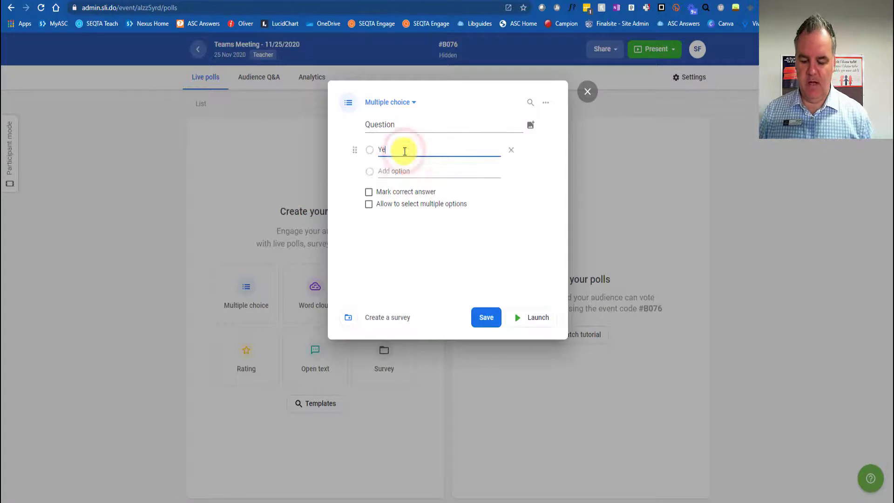
{"action": "left_click", "coordinate": [389, 171]}
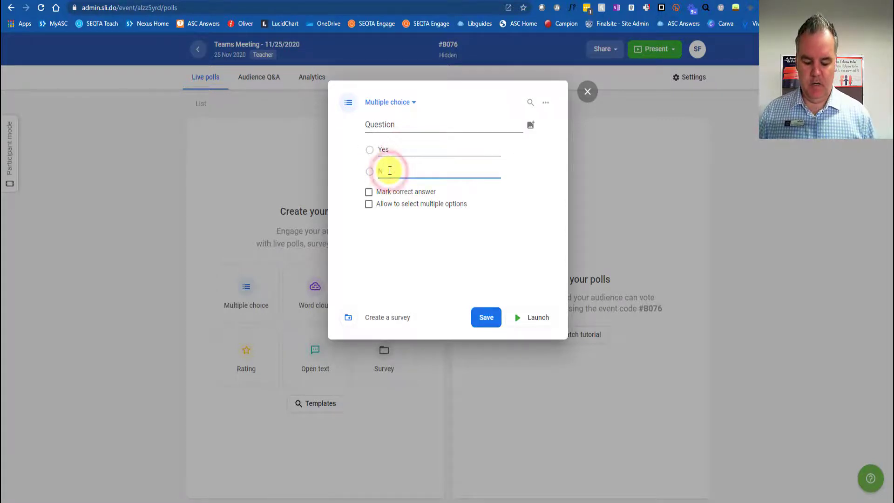
{"action": "type", "text": "NO"}
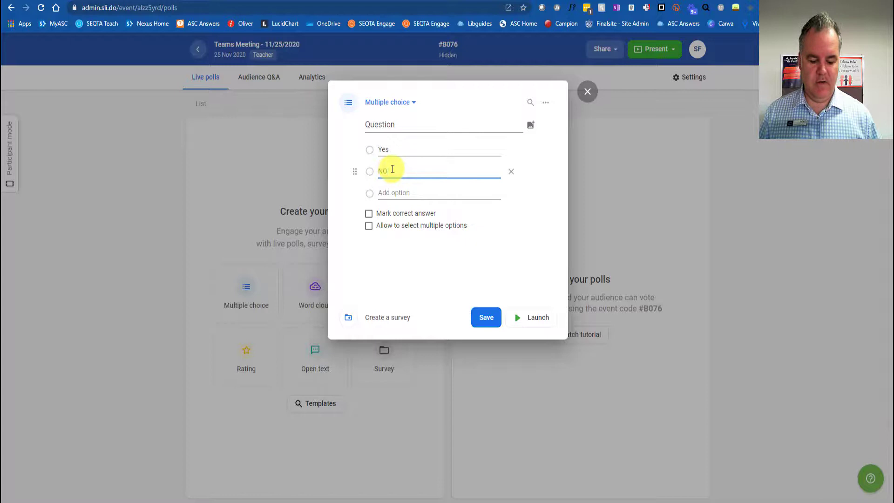
{"action": "type", "text": "o"}
- Mark "Yes" as the poll's correct answer and save the poll
{"action": "left_click", "coordinate": [369, 214]}
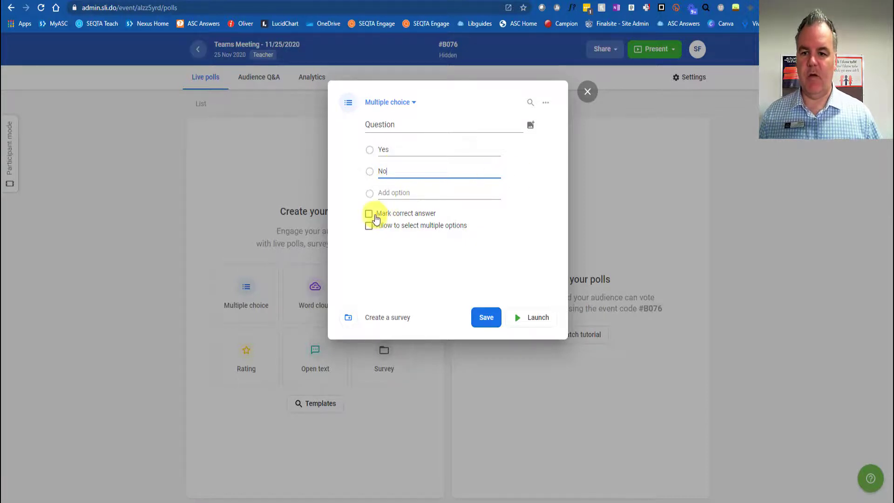
{"action": "left_click", "coordinate": [370, 149]}
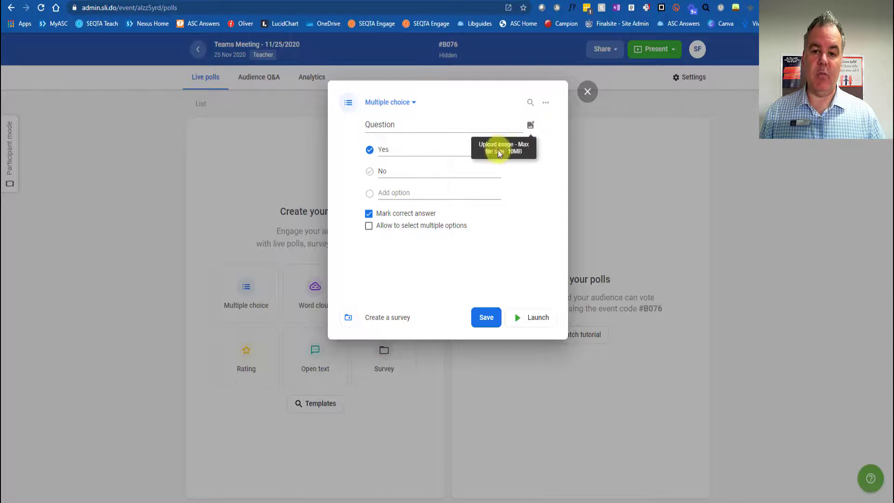
{"action": "left_click", "coordinate": [487, 321]}
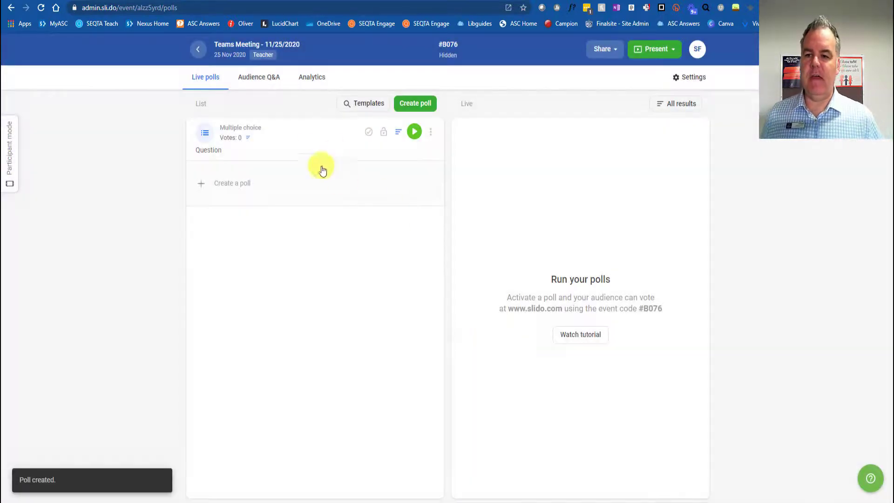
- Activate the multiple-choice poll, then switch to Microsoft Teams and send a "Yes" vote
{"action": "left_click", "coordinate": [414, 133]}
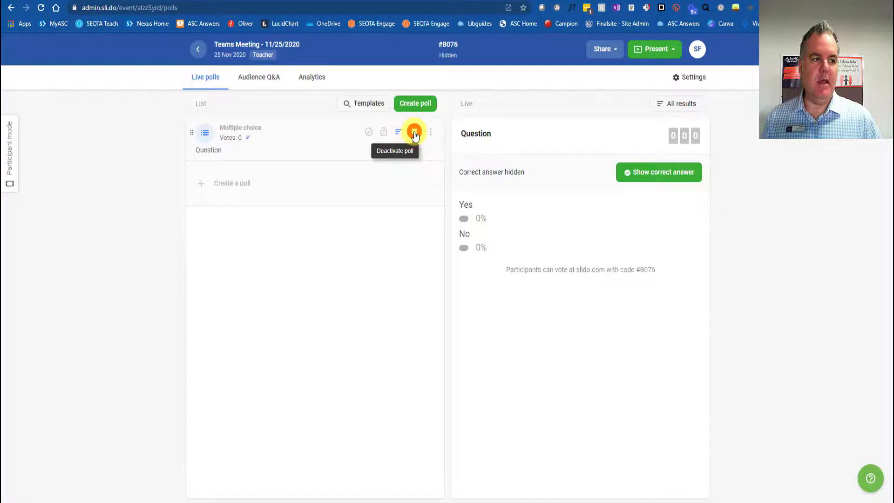
{"action": "key", "text": "alt+Tab"}
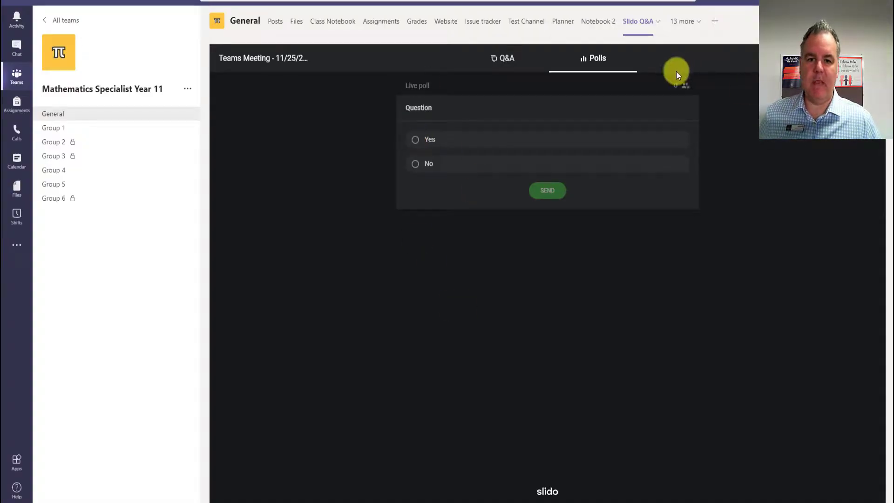
{"action": "left_click", "coordinate": [415, 139]}
{"action": "left_click", "coordinate": [547, 190]}
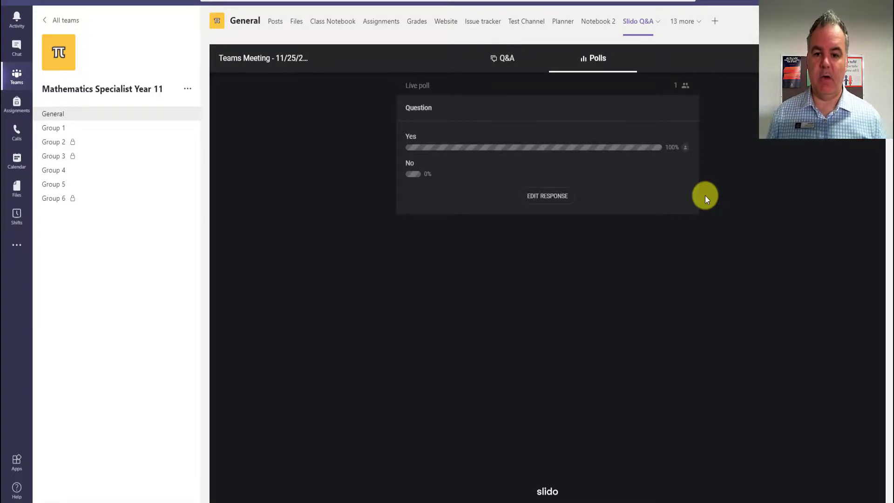
- Switch back to the Slido admin site and create and save an open text poll titled "Question 2"
{"action": "key", "text": "alt+Tab"}
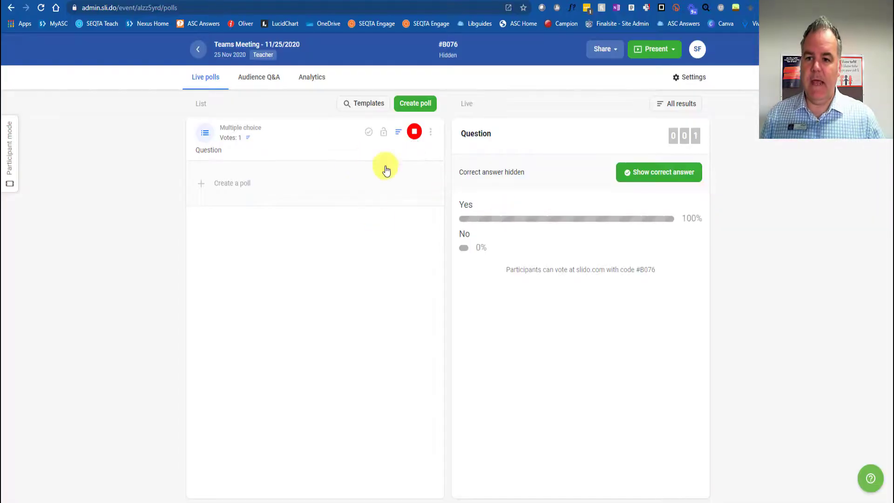
{"action": "left_click", "coordinate": [229, 186]}
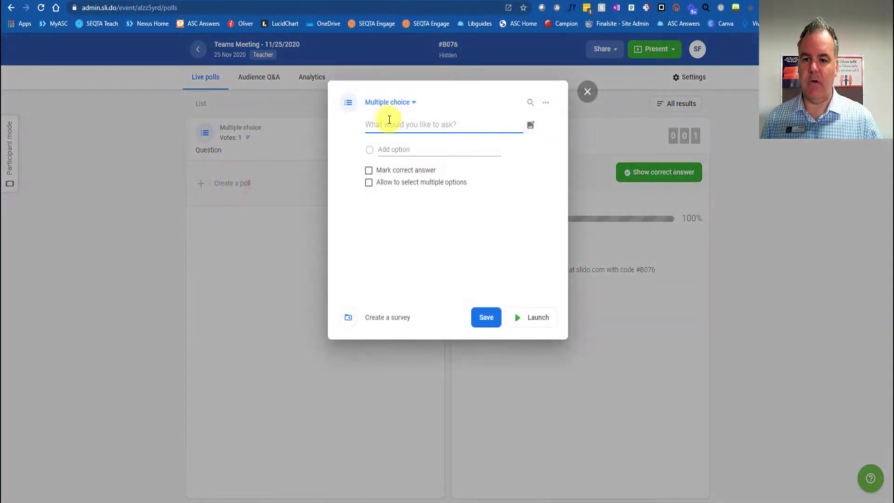
{"action": "left_click", "coordinate": [408, 104]}
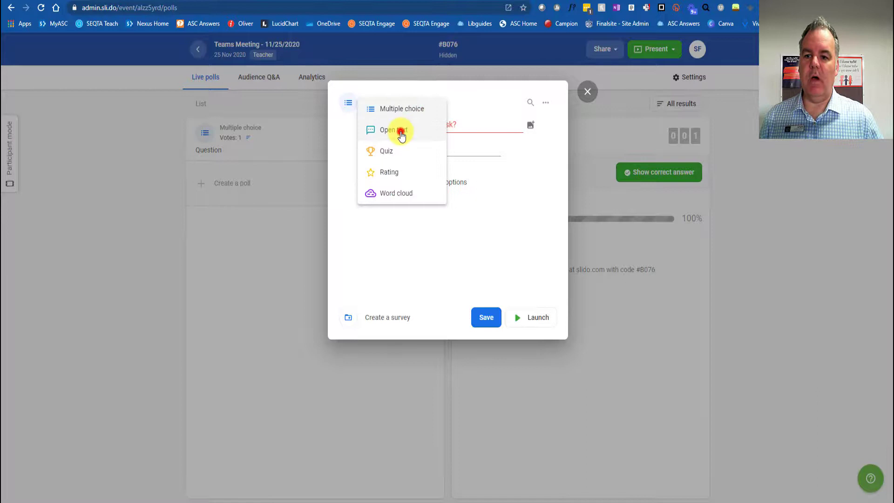
{"action": "left_click", "coordinate": [398, 130]}
{"action": "left_click", "coordinate": [412, 124]}
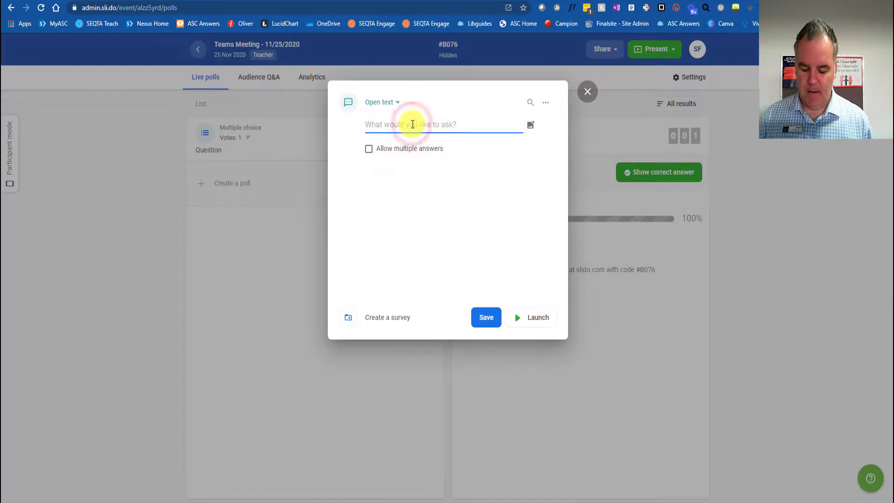
{"action": "type", "text": "Question 2"}
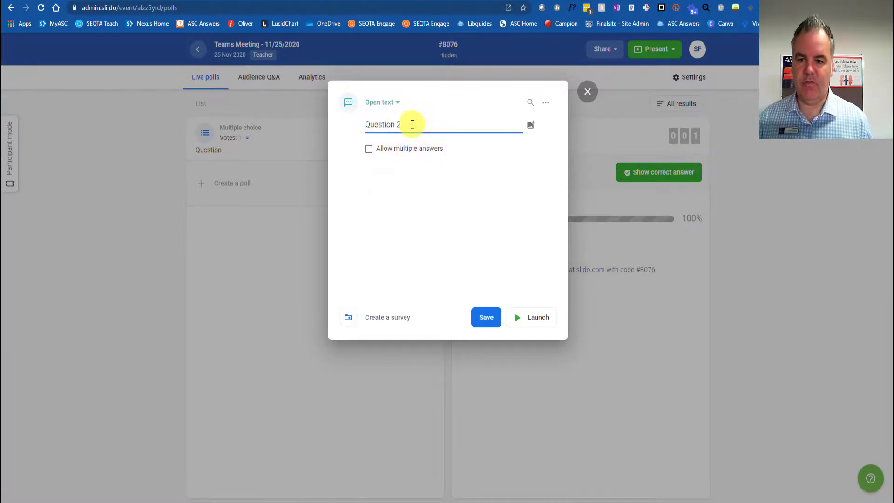
{"action": "left_click", "coordinate": [487, 320]}
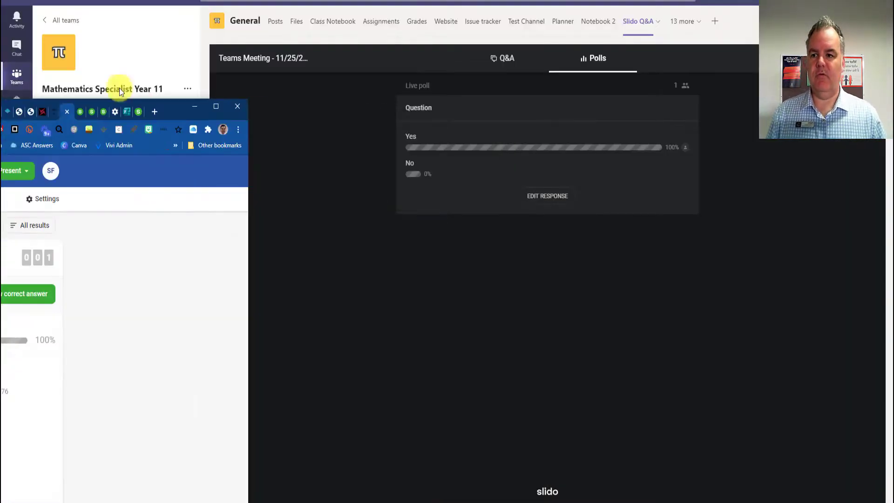
- Arrange the Slido admin window and the Teams window side by side and show the event's Q&A
{"action": "left_click_drag", "start_coordinate": [119, 88], "coordinate": [1, 14]}
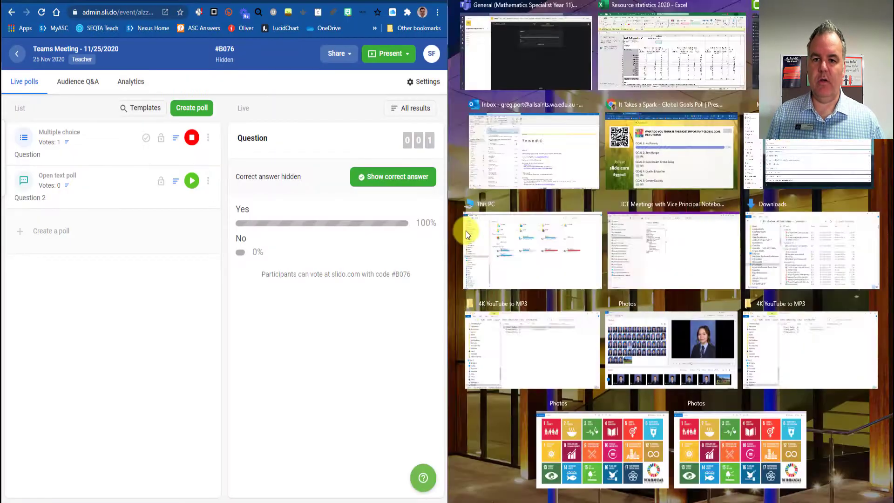
{"action": "left_click", "coordinate": [526, 68]}
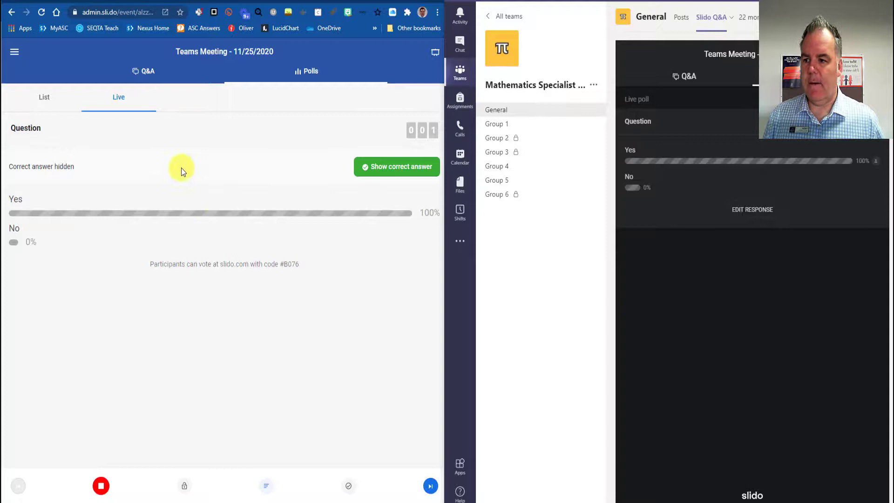
{"action": "left_click", "coordinate": [148, 71]}
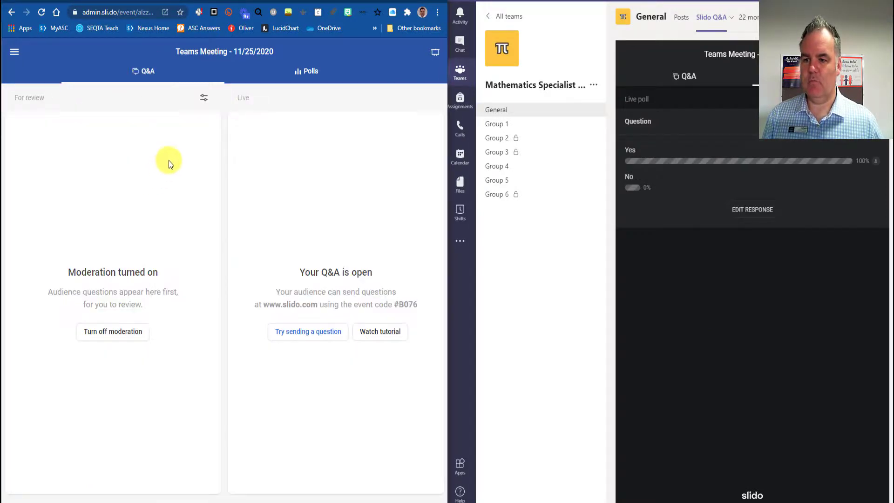
- Activate the open text poll "Question 2" in the event's polls and send the answer "Text" from the Slido tab in Teams
{"action": "left_click", "coordinate": [309, 71]}
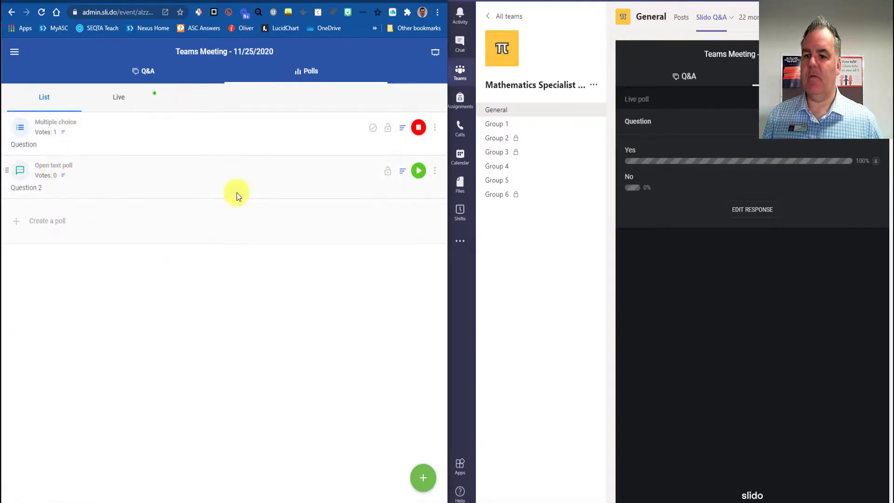
{"action": "left_click", "coordinate": [420, 172]}
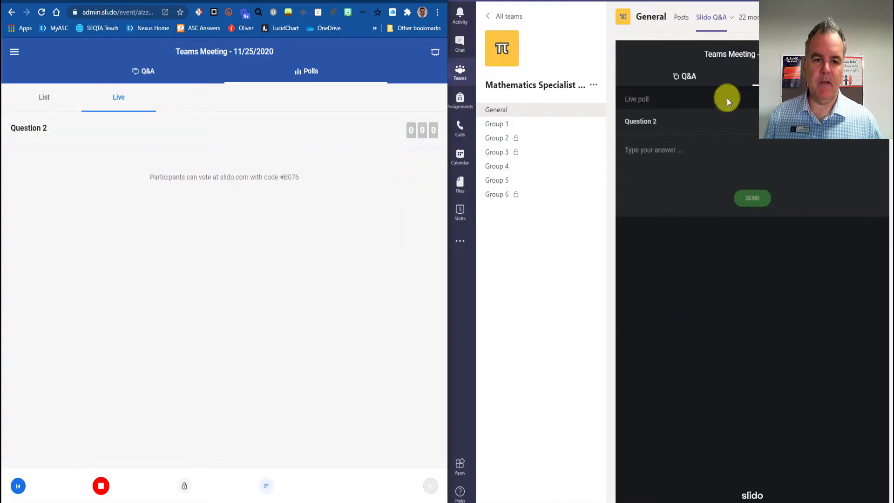
{"action": "left_click", "coordinate": [649, 146]}
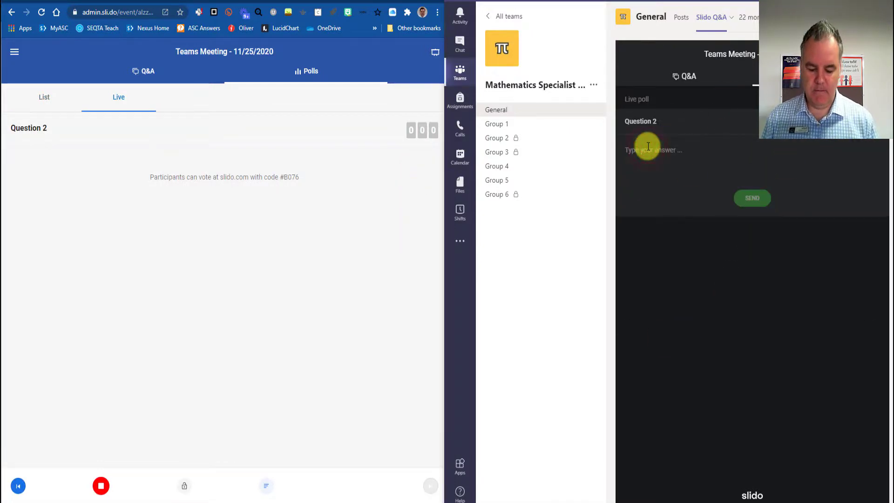
{"action": "type", "text": "Text"}
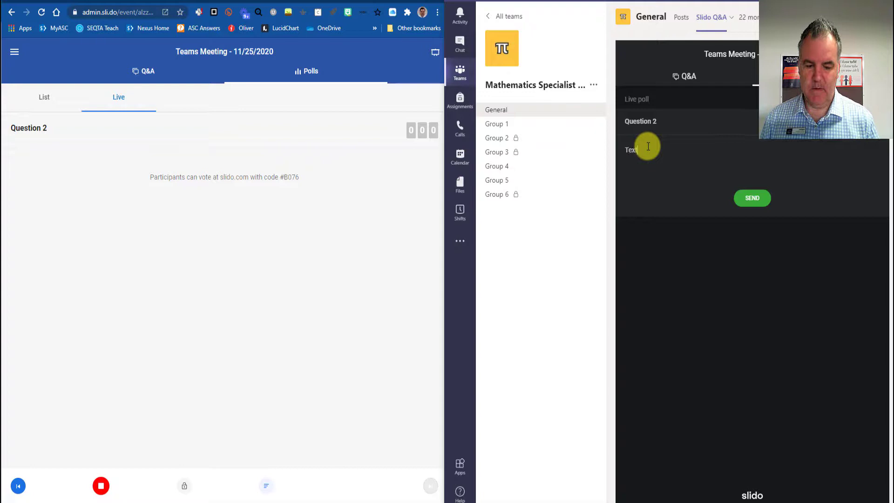
{"action": "left_click", "coordinate": [752, 197]}
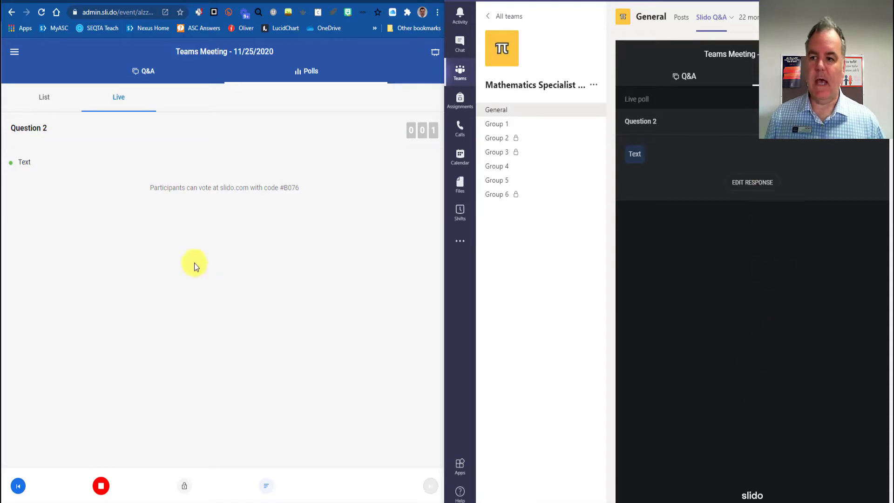
{"action": "left_click", "coordinate": [317, 75]}
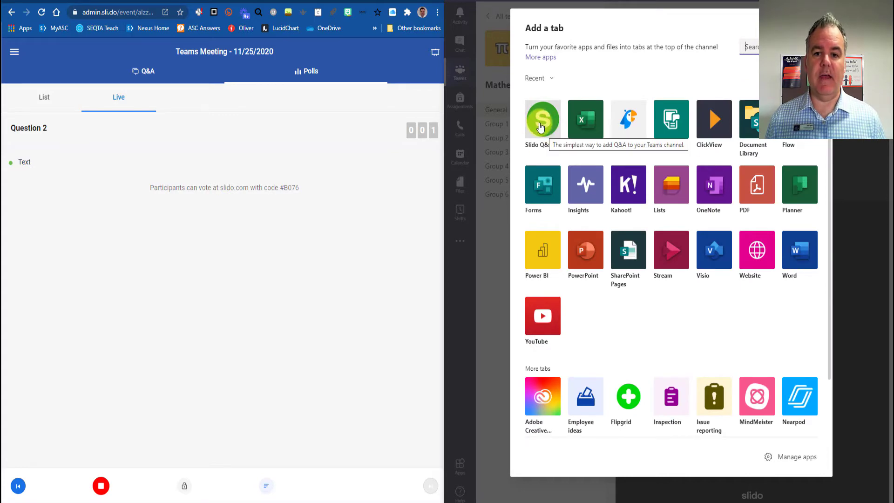
- Choose Slido Q&A as the app for a new tab in the General channel of Teams
{"action": "left_click", "coordinate": [540, 127]}
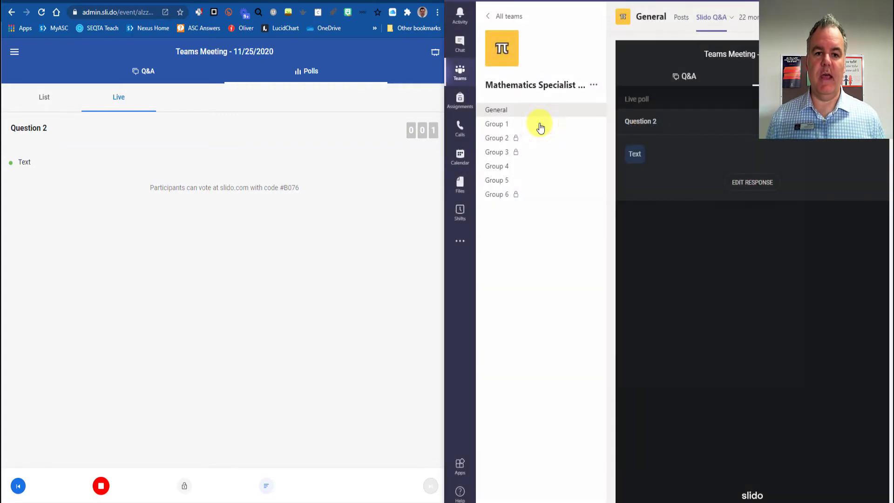